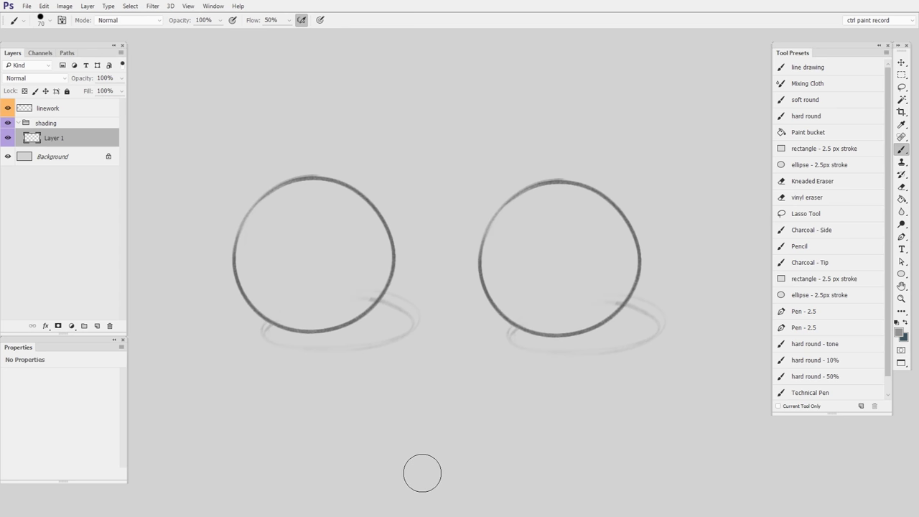
- Paint the lower part of the left circle grey and fade the tone's upper edge with a soft eraser
{"action": "mouse_move", "coordinate": [256, 284]}
{"action": "left_mouse_down"}
{"action": "mouse_move", "coordinate": [376, 249]}
{"action": "mouse_move", "coordinate": [370, 277]}
{"action": "mouse_move", "coordinate": [319, 301]}
{"action": "mouse_move", "coordinate": [313, 288]}
{"action": "mouse_move", "coordinate": [266, 287]}
{"action": "mouse_move", "coordinate": [275, 303]}
{"action": "mouse_move", "coordinate": [306, 311]}
{"action": "mouse_move", "coordinate": [353, 290]}
{"action": "mouse_move", "coordinate": [349, 301]}
{"action": "mouse_move", "coordinate": [378, 242]}
{"action": "left_mouse_up"}
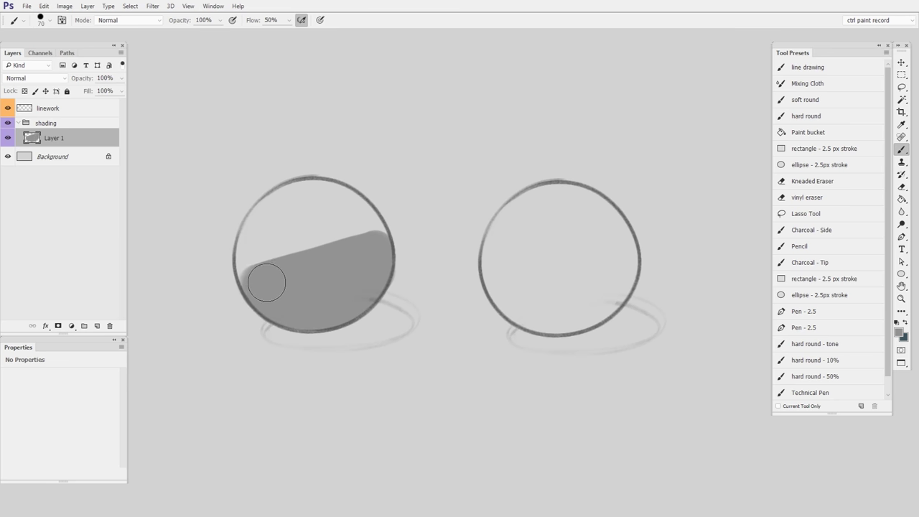
{"action": "key", "text": "e"}
{"action": "mouse_move", "coordinate": [214, 259]}
{"action": "left_mouse_down"}
{"action": "mouse_move", "coordinate": [375, 194]}
{"action": "mouse_move", "coordinate": [209, 259]}
{"action": "mouse_move", "coordinate": [425, 188]}
{"action": "mouse_move", "coordinate": [204, 278]}
{"action": "mouse_move", "coordinate": [298, 250]}
{"action": "mouse_move", "coordinate": [466, 150]}
{"action": "left_mouse_up"}
{"action": "key", "text": "b"}
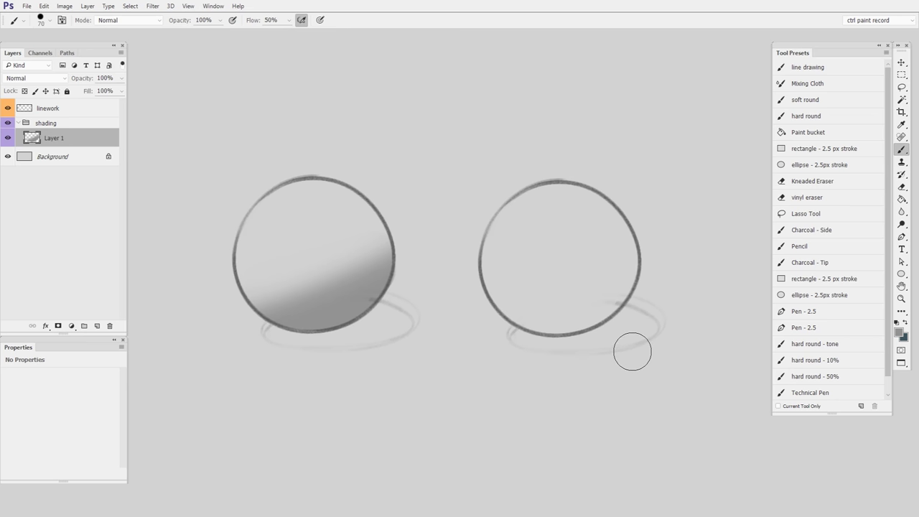
- On a new layer, paint a soft grey cast shadow beneath the right circle with a 108 px brush
{"action": "key", "text": "ctrl+shift+alt+n"}
{"action": "key", "text": "bracketright"}
{"action": "mouse_move", "coordinate": [578, 334]}
{"action": "left_mouse_down"}
{"action": "mouse_move", "coordinate": [611, 332]}
{"action": "mouse_move", "coordinate": [541, 336]}
{"action": "mouse_move", "coordinate": [623, 330]}
{"action": "left_mouse_up"}
{"action": "key", "text": "bracketleft"}
{"action": "left_click_drag", "start_coordinate": [549, 327], "coordinate": [602, 331]}
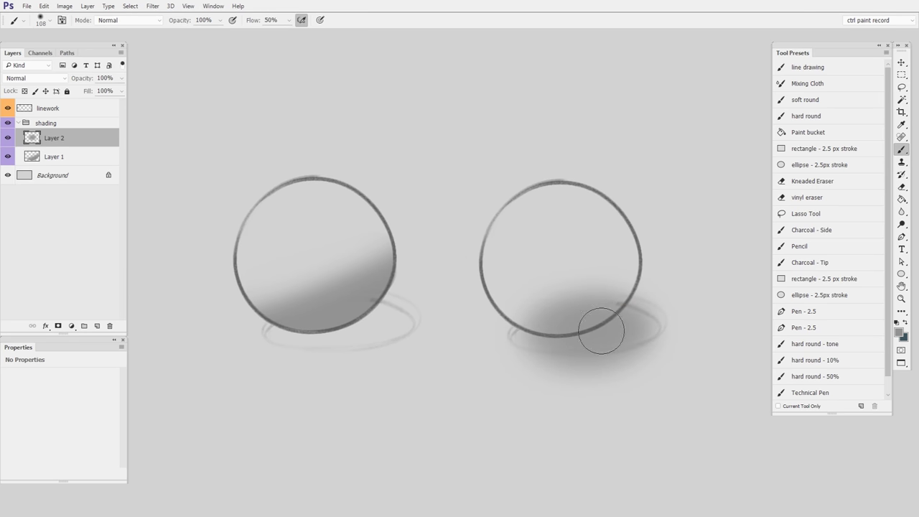
- Erase the soft shadow inside the right circle with the 70 px hard eraser, keeping only the part outside the outline
{"action": "scroll", "coordinate": [632, 327], "scroll_direction": "up", "scroll_amount": 2}
{"action": "key", "text": "e"}
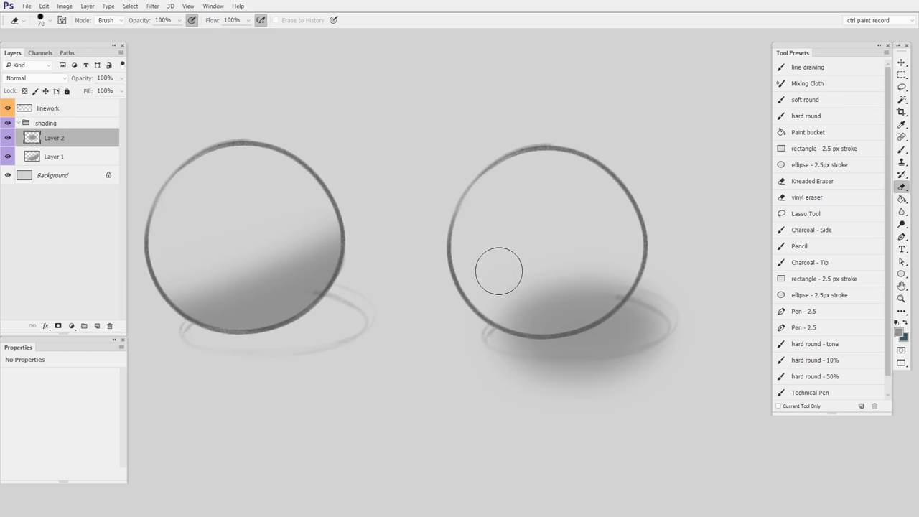
{"action": "mouse_move", "coordinate": [484, 281]}
{"action": "left_mouse_down"}
{"action": "mouse_move", "coordinate": [505, 302]}
{"action": "mouse_move", "coordinate": [564, 305]}
{"action": "mouse_move", "coordinate": [608, 228]}
{"action": "mouse_move", "coordinate": [585, 259]}
{"action": "mouse_move", "coordinate": [580, 305]}
{"action": "mouse_move", "coordinate": [619, 245]}
{"action": "left_mouse_up"}
- Paint a soft grey patch above the right circle and erase its right side to a crisp curved edge
{"action": "scroll", "coordinate": [619, 244], "scroll_direction": "down", "scroll_amount": 3}
{"action": "key", "text": "b"}
{"action": "mouse_move", "coordinate": [585, 124]}
{"action": "left_mouse_down"}
{"action": "mouse_move", "coordinate": [581, 150]}
{"action": "mouse_move", "coordinate": [605, 182]}
{"action": "left_mouse_up"}
{"action": "key", "text": "e"}
{"action": "left_click_drag", "start_coordinate": [619, 112], "coordinate": [628, 185]}
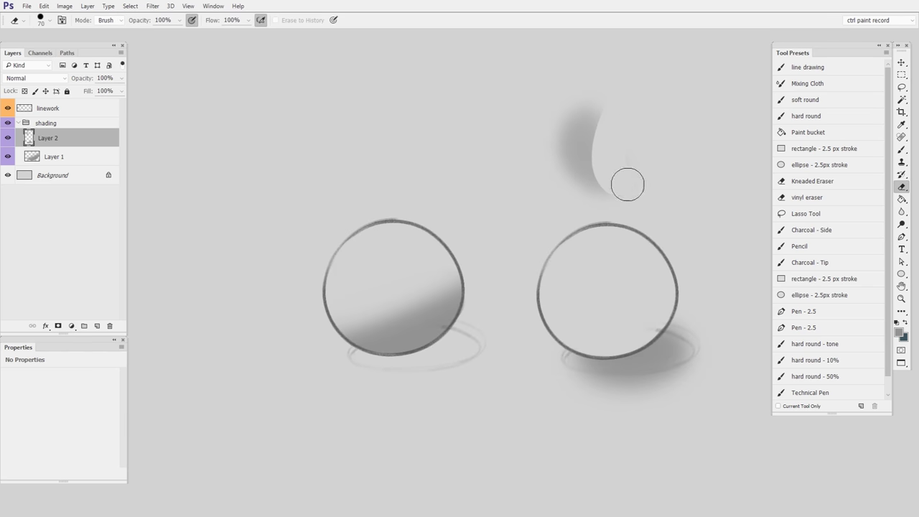
- Add two new layers, paint a grey patch above the left circle with a 115 px brush and fade its upper edge
{"action": "key", "text": "b"}
{"action": "key", "text": "ctrl+shift+alt+n"}
{"action": "key", "text": "ctrl+shift+alt+n"}
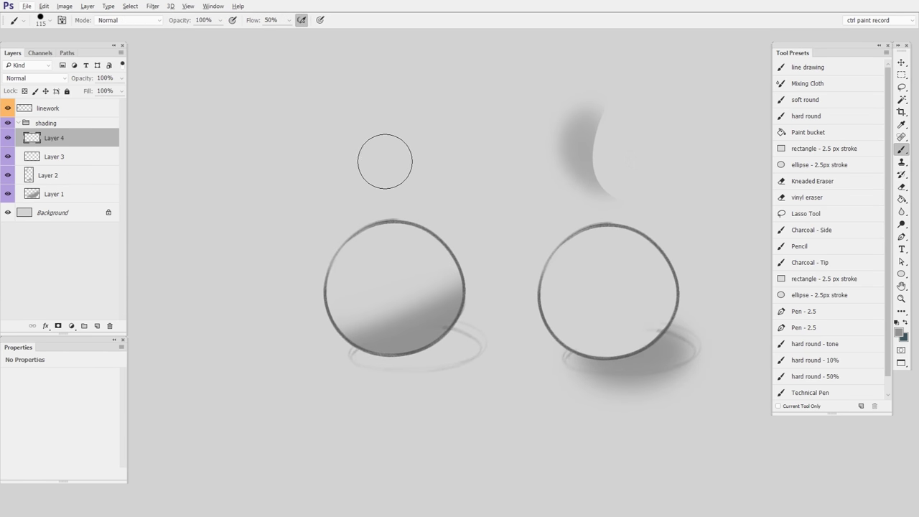
{"action": "mouse_move", "coordinate": [308, 133]}
{"action": "left_mouse_down"}
{"action": "mouse_move", "coordinate": [385, 160]}
{"action": "mouse_move", "coordinate": [391, 141]}
{"action": "mouse_move", "coordinate": [371, 141]}
{"action": "mouse_move", "coordinate": [398, 144]}
{"action": "left_mouse_up"}
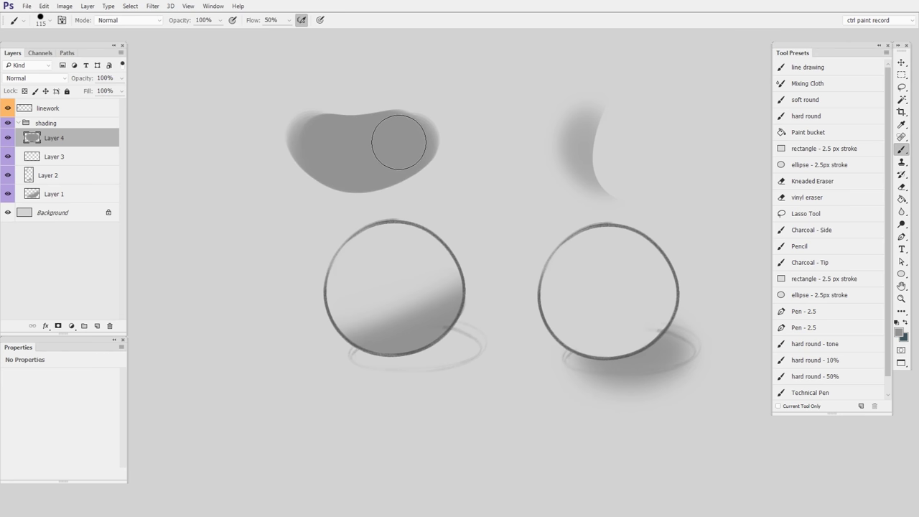
{"action": "key", "text": "e"}
{"action": "left_click_drag", "start_coordinate": [357, 121], "coordinate": [398, 119], "text": "alt"}
{"action": "mouse_move", "coordinate": [271, 91]}
{"action": "left_mouse_down"}
{"action": "mouse_move", "coordinate": [420, 97]}
{"action": "mouse_move", "coordinate": [299, 87]}
{"action": "mouse_move", "coordinate": [386, 59]}
{"action": "left_mouse_up"}
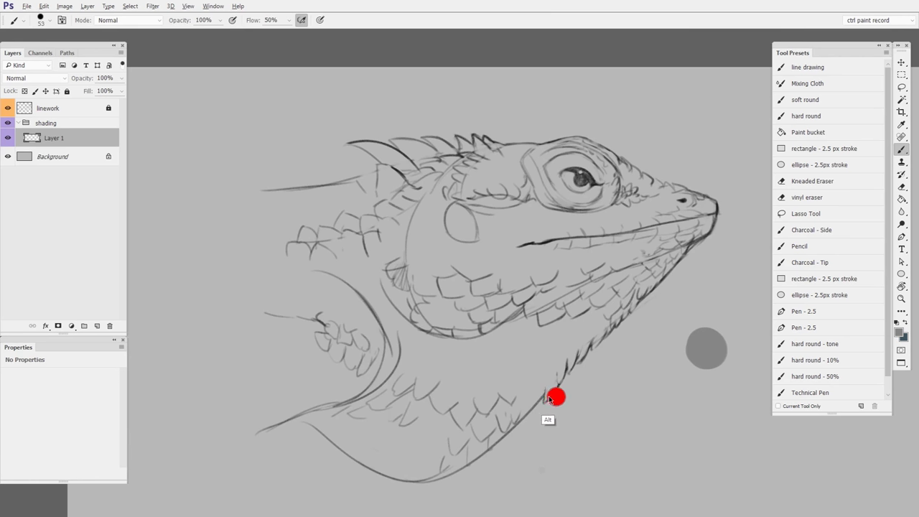
- Paint a grey tone along the underside of the lizard's shoulder with a 56 px brush and fade its upper edge
{"action": "left_click_drag", "start_coordinate": [556, 396], "coordinate": [551, 404]}
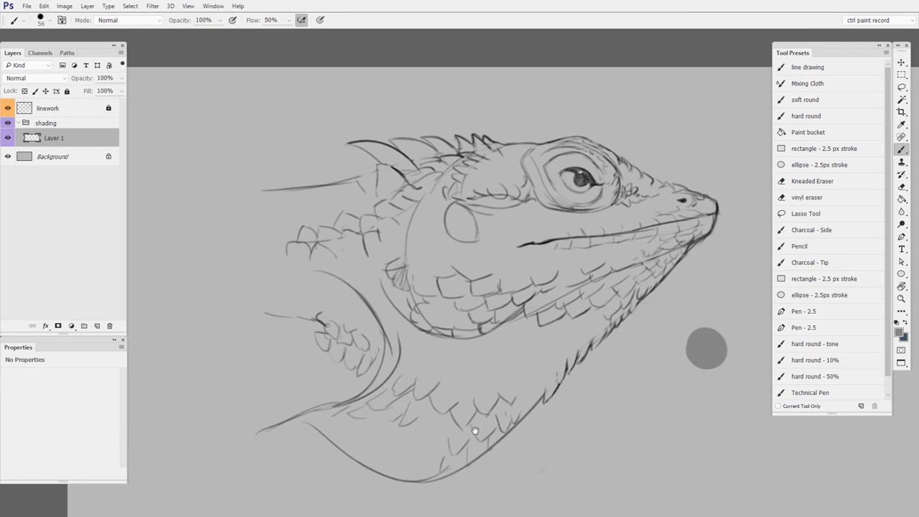
{"action": "scroll", "coordinate": [475, 431], "scroll_direction": "up", "scroll_amount": 3}
{"action": "mouse_move", "coordinate": [287, 382]}
{"action": "left_mouse_down"}
{"action": "mouse_move", "coordinate": [491, 295]}
{"action": "mouse_move", "coordinate": [360, 334]}
{"action": "mouse_move", "coordinate": [284, 331]}
{"action": "mouse_move", "coordinate": [374, 310]}
{"action": "mouse_move", "coordinate": [335, 331]}
{"action": "mouse_move", "coordinate": [465, 318]}
{"action": "left_mouse_up"}
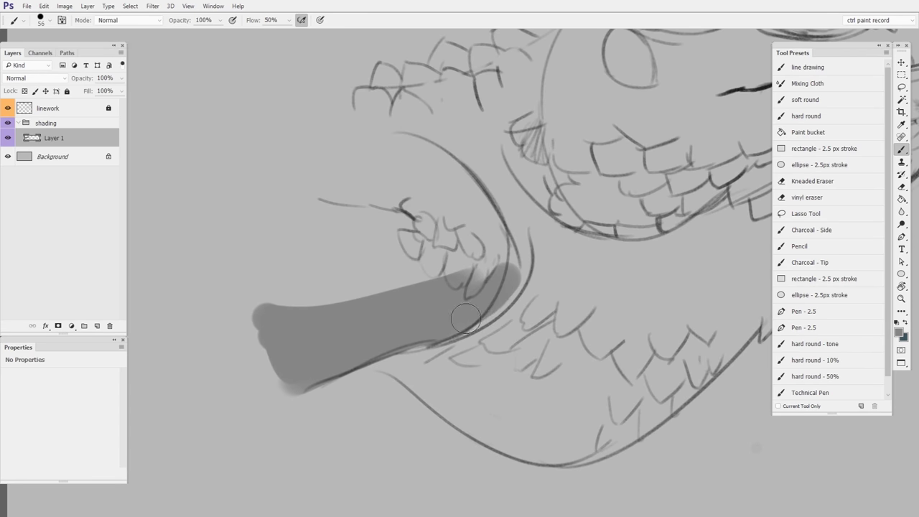
{"action": "key", "text": "e"}
{"action": "mouse_move", "coordinate": [266, 269]}
{"action": "left_mouse_down"}
{"action": "mouse_move", "coordinate": [505, 250]}
{"action": "mouse_move", "coordinate": [301, 307]}
{"action": "mouse_move", "coordinate": [530, 257]}
{"action": "left_mouse_up"}
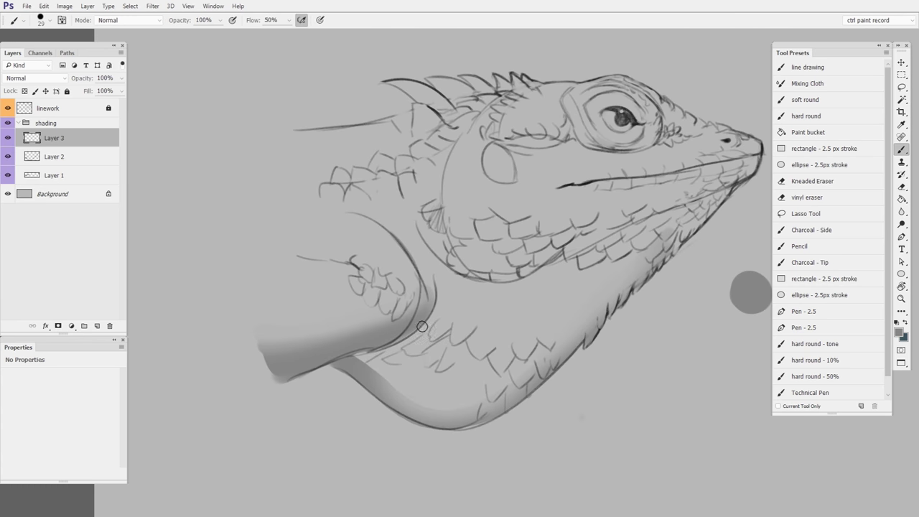
- Fill the lower throat of the lizard with grey on Layer 3 and fade the upper edge with a 192 px eraser
{"action": "mouse_move", "coordinate": [618, 298]}
{"action": "left_mouse_down"}
{"action": "mouse_move", "coordinate": [481, 420]}
{"action": "mouse_move", "coordinate": [555, 344]}
{"action": "mouse_move", "coordinate": [436, 411]}
{"action": "mouse_move", "coordinate": [406, 400]}
{"action": "mouse_move", "coordinate": [370, 369]}
{"action": "mouse_move", "coordinate": [400, 349]}
{"action": "mouse_move", "coordinate": [360, 364]}
{"action": "mouse_move", "coordinate": [429, 406]}
{"action": "left_mouse_up"}
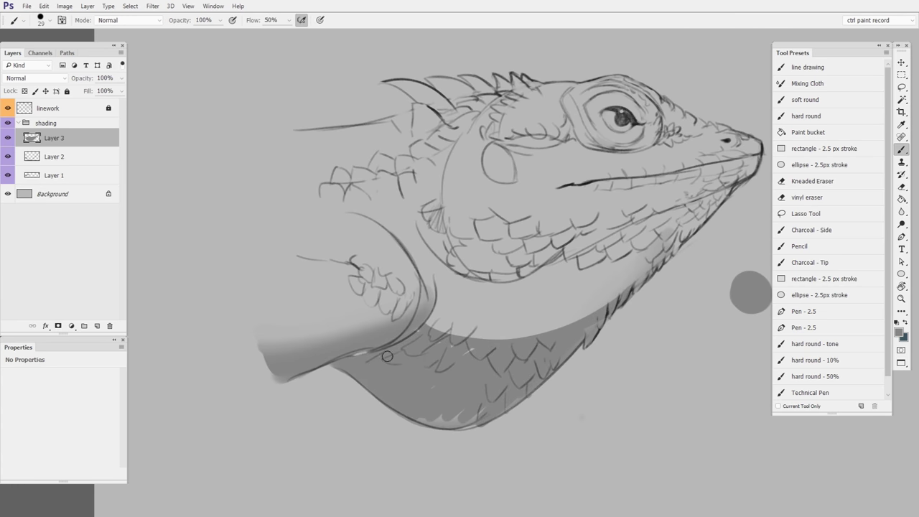
{"action": "key", "text": "e"}
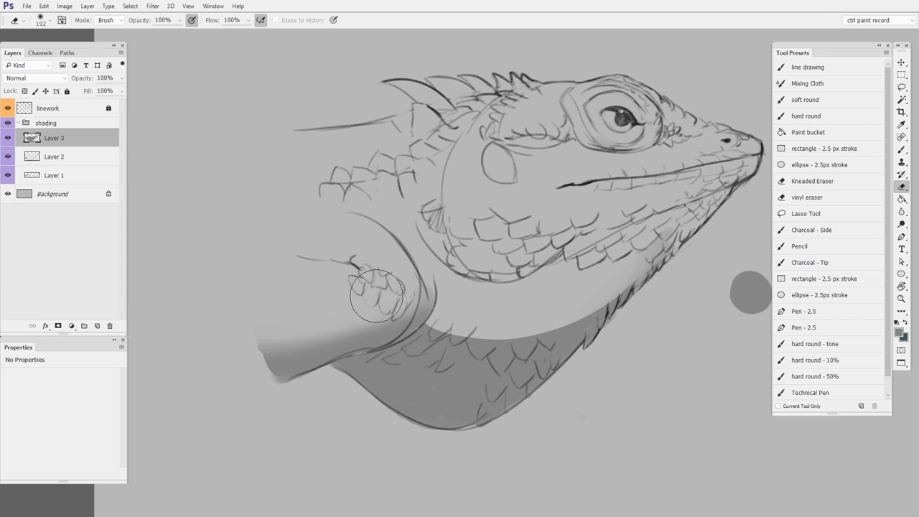
{"action": "mouse_move", "coordinate": [377, 296]}
{"action": "left_mouse_down"}
{"action": "mouse_move", "coordinate": [513, 283]}
{"action": "mouse_move", "coordinate": [604, 294]}
{"action": "left_mouse_up"}
{"action": "left_click_drag", "start_coordinate": [394, 323], "coordinate": [561, 338]}
{"action": "key", "text": "b"}
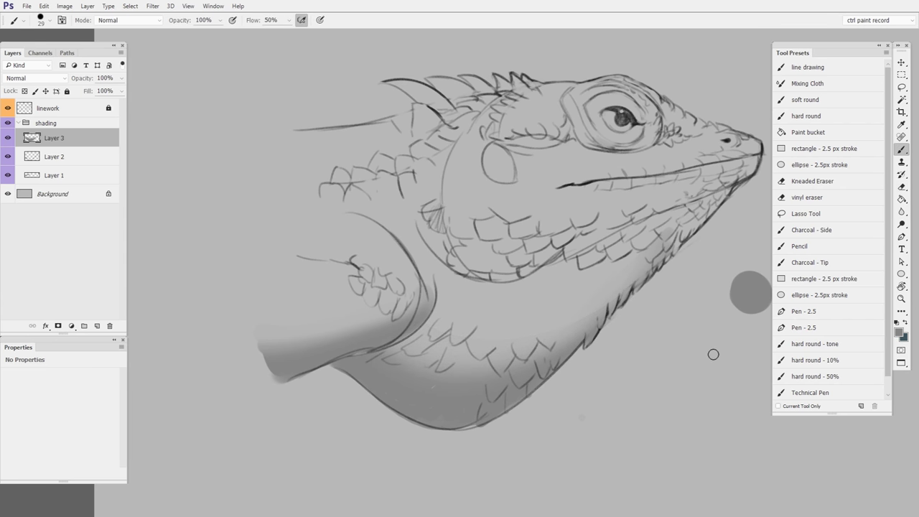
- Shade the lower part of the lizard's rounded cheek grey and soften the tone's upper edge with the eraser
{"action": "left_click_drag", "start_coordinate": [425, 196], "coordinate": [599, 166]}
{"action": "mouse_move", "coordinate": [466, 252]}
{"action": "left_mouse_down"}
{"action": "mouse_move", "coordinate": [439, 207]}
{"action": "mouse_move", "coordinate": [565, 246]}
{"action": "mouse_move", "coordinate": [579, 191]}
{"action": "left_mouse_up"}
{"action": "key", "text": "e"}
{"action": "left_click_drag", "start_coordinate": [461, 170], "coordinate": [599, 188]}
{"action": "key", "text": "b"}
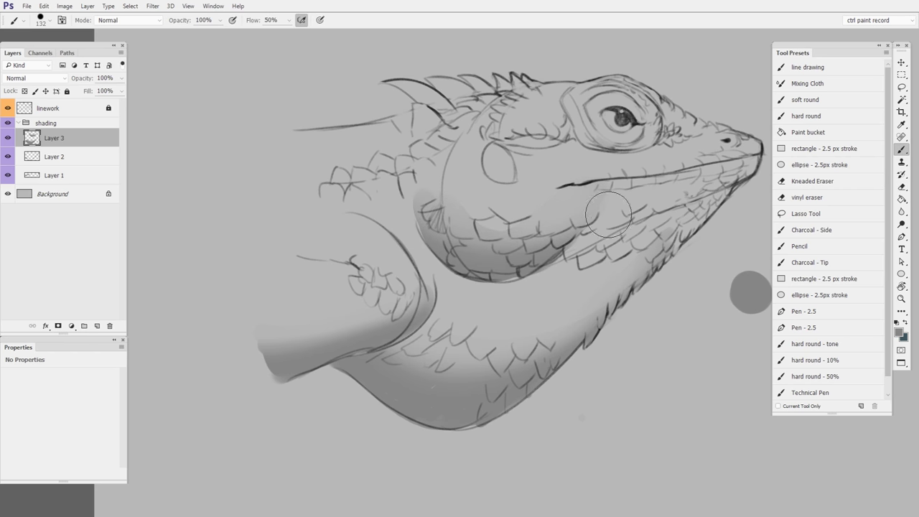
- Shade the oval ear patch behind the mouth with a smaller brush and soften its tone with the eraser
{"action": "key", "text": "bracketleft"}
{"action": "key", "text": "bracketleft"}
{"action": "key", "text": "bracketleft"}
{"action": "key", "text": "bracketleft"}
{"action": "key", "text": "bracketleft"}
{"action": "key", "text": "bracketleft"}
{"action": "key", "text": "bracketleft"}
{"action": "key", "text": "e"}
{"action": "mouse_move", "coordinate": [500, 184]}
{"action": "left_mouse_down"}
{"action": "mouse_move", "coordinate": [493, 151]}
{"action": "mouse_move", "coordinate": [499, 157]}
{"action": "mouse_move", "coordinate": [520, 145]}
{"action": "left_mouse_up"}
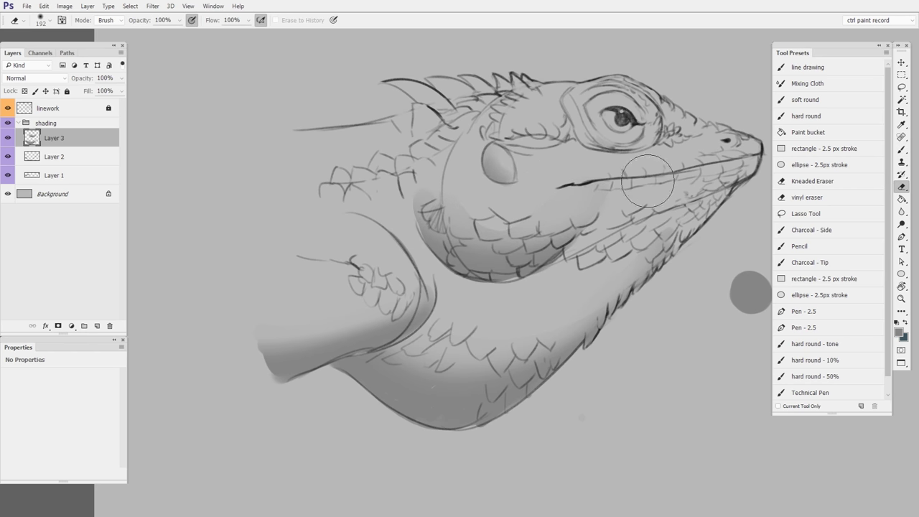
- Shade the rim around the lizard's eye with a 48 px brush and fade the tone with the eraser
{"action": "key", "text": "b"}
{"action": "mouse_move", "coordinate": [573, 112]}
{"action": "left_mouse_down"}
{"action": "mouse_move", "coordinate": [616, 145]}
{"action": "mouse_move", "coordinate": [603, 140]}
{"action": "mouse_move", "coordinate": [607, 115]}
{"action": "mouse_move", "coordinate": [658, 107]}
{"action": "mouse_move", "coordinate": [579, 112]}
{"action": "mouse_move", "coordinate": [634, 132]}
{"action": "left_mouse_up"}
{"action": "key", "text": "e"}
{"action": "key", "text": "b"}
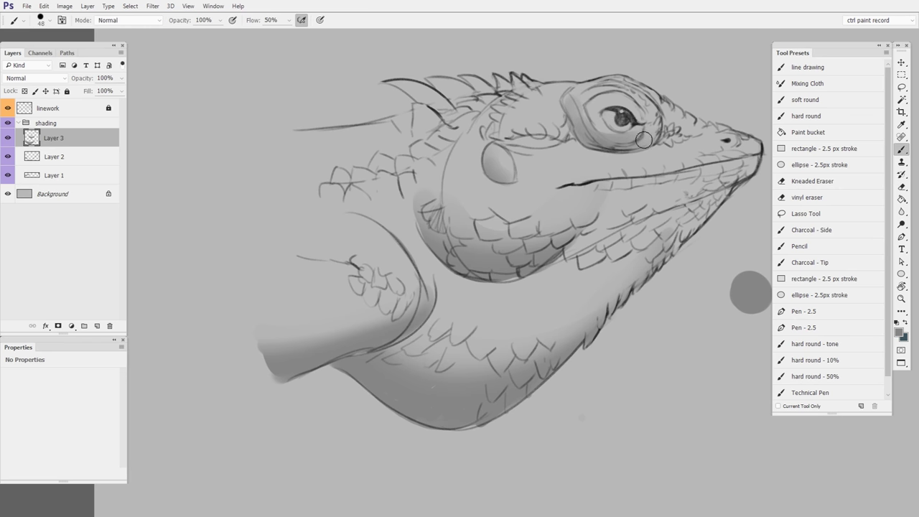
{"action": "key", "text": "e"}
- Paint a grey tone along the underside of the lizard's lower jaw and fade it with the eraser
{"action": "key", "text": "b"}
{"action": "mouse_move", "coordinate": [633, 281]}
{"action": "left_mouse_down"}
{"action": "mouse_move", "coordinate": [741, 178]}
{"action": "mouse_move", "coordinate": [698, 216]}
{"action": "mouse_move", "coordinate": [597, 258]}
{"action": "mouse_move", "coordinate": [704, 199]}
{"action": "left_mouse_up"}
{"action": "key", "text": "e"}
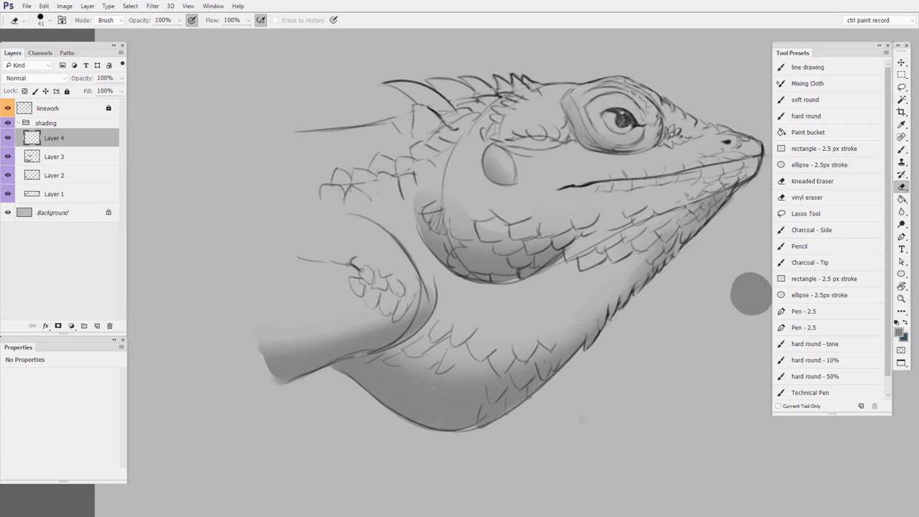
- On Layer 4, paint soft shadows around a lower jaw scale with a 75 px brush and trim them with the hard eraser
{"action": "left_click_drag", "start_coordinate": [581, 320], "coordinate": [666, 316]}
{"action": "mouse_move", "coordinate": [665, 234]}
{"action": "left_mouse_down"}
{"action": "mouse_move", "coordinate": [642, 242]}
{"action": "mouse_move", "coordinate": [511, 391]}
{"action": "left_mouse_up"}
{"action": "key", "text": "b"}
{"action": "key", "text": "["}
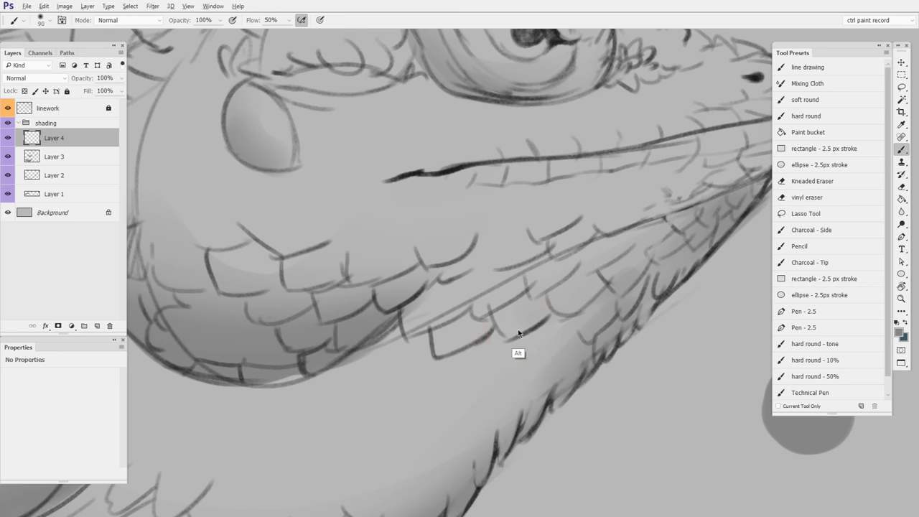
{"action": "mouse_move", "coordinate": [500, 307]}
{"action": "left_mouse_down"}
{"action": "mouse_move", "coordinate": [506, 335]}
{"action": "mouse_move", "coordinate": [522, 325]}
{"action": "mouse_move", "coordinate": [508, 336]}
{"action": "mouse_move", "coordinate": [534, 306]}
{"action": "mouse_move", "coordinate": [505, 308]}
{"action": "left_mouse_up"}
{"action": "key", "text": "e"}
{"action": "key", "text": "b"}
{"action": "mouse_move", "coordinate": [564, 300]}
{"action": "left_mouse_down"}
{"action": "mouse_move", "coordinate": [591, 282]}
{"action": "mouse_move", "coordinate": [559, 263]}
{"action": "mouse_move", "coordinate": [541, 279]}
{"action": "mouse_move", "coordinate": [560, 258]}
{"action": "mouse_move", "coordinate": [529, 279]}
{"action": "mouse_move", "coordinate": [574, 250]}
{"action": "mouse_move", "coordinate": [536, 291]}
{"action": "left_mouse_up"}
{"action": "key", "text": "e"}
{"action": "key", "text": "b"}
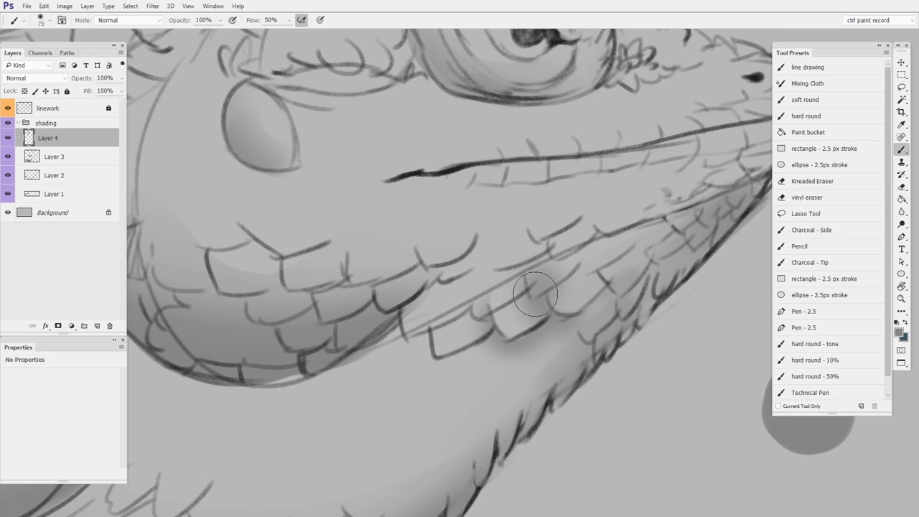
- Shade the neighbouring scales higher on the lower jaw and erase the tone to crisp scale edges
{"action": "key", "text": "e"}
{"action": "mouse_move", "coordinate": [565, 261]}
{"action": "left_mouse_down"}
{"action": "mouse_move", "coordinate": [545, 276]}
{"action": "mouse_move", "coordinate": [581, 280]}
{"action": "mouse_move", "coordinate": [566, 300]}
{"action": "mouse_move", "coordinate": [568, 255]}
{"action": "left_mouse_up"}
{"action": "key", "text": "b"}
{"action": "key", "text": "e"}
{"action": "mouse_move", "coordinate": [585, 224]}
{"action": "left_mouse_down"}
{"action": "mouse_move", "coordinate": [561, 235]}
{"action": "mouse_move", "coordinate": [594, 261]}
{"action": "left_mouse_up"}
{"action": "key", "text": "b"}
- Shade the individual scales on the lizard's rounded cheek with the soft brush and cut their edges with the hard eraser
{"action": "left_click_drag", "start_coordinate": [477, 271], "coordinate": [656, 301]}
{"action": "left_click_drag", "start_coordinate": [525, 312], "coordinate": [533, 313]}
{"action": "key", "text": "e"}
{"action": "mouse_move", "coordinate": [537, 276]}
{"action": "left_mouse_down"}
{"action": "mouse_move", "coordinate": [546, 299]}
{"action": "mouse_move", "coordinate": [558, 297]}
{"action": "left_mouse_up"}
{"action": "key", "text": "b"}
{"action": "left_click_drag", "start_coordinate": [570, 337], "coordinate": [579, 324]}
{"action": "key", "text": "e"}
{"action": "key", "text": "b"}
{"action": "mouse_move", "coordinate": [619, 290]}
{"action": "left_mouse_down"}
{"action": "mouse_move", "coordinate": [593, 305]}
{"action": "mouse_move", "coordinate": [579, 294]}
{"action": "mouse_move", "coordinate": [614, 265]}
{"action": "mouse_move", "coordinate": [640, 281]}
{"action": "left_mouse_up"}
{"action": "key", "text": "e"}
{"action": "key", "text": "b"}
{"action": "mouse_move", "coordinate": [427, 251]}
{"action": "left_mouse_down"}
{"action": "mouse_move", "coordinate": [454, 272]}
{"action": "mouse_move", "coordinate": [440, 274]}
{"action": "mouse_move", "coordinate": [461, 270]}
{"action": "mouse_move", "coordinate": [435, 241]}
{"action": "mouse_move", "coordinate": [467, 275]}
{"action": "mouse_move", "coordinate": [479, 238]}
{"action": "left_mouse_up"}
{"action": "key", "text": "e"}
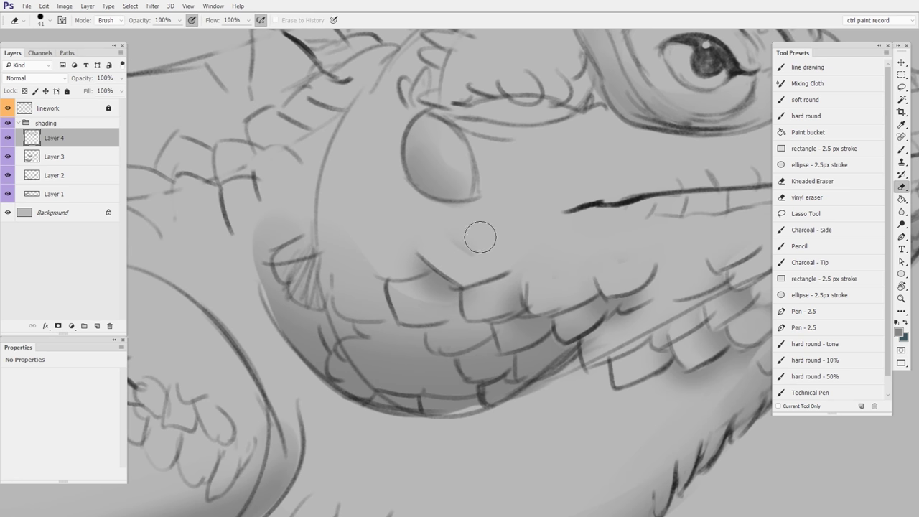
- Add soft shadows to the scales on the lizard's throat and trim them along the scale outlines with the 41 px eraser
{"action": "mouse_move", "coordinate": [387, 261]}
{"action": "left_mouse_down"}
{"action": "mouse_move", "coordinate": [427, 277]}
{"action": "mouse_move", "coordinate": [465, 142]}
{"action": "left_mouse_up"}
{"action": "key", "text": "b"}
{"action": "scroll", "coordinate": [426, 277], "scroll_direction": "down", "scroll_amount": 2}
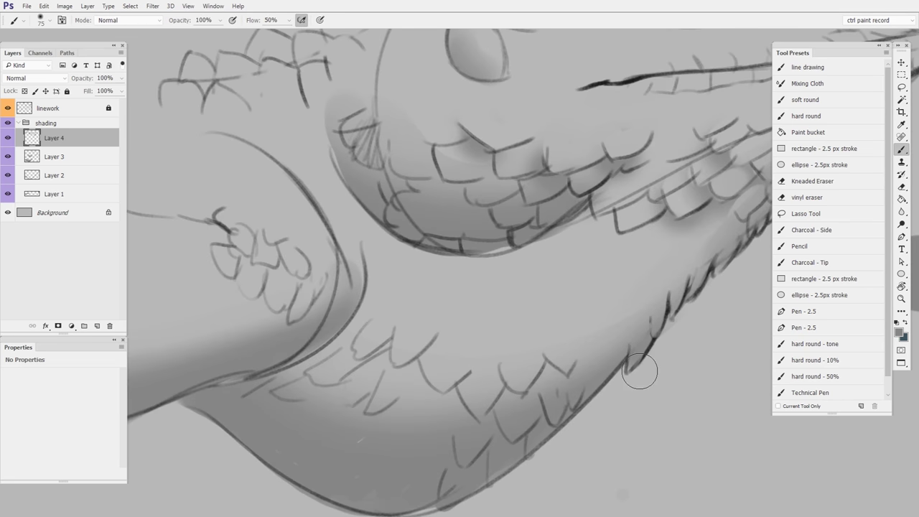
{"action": "mouse_move", "coordinate": [536, 381]}
{"action": "left_mouse_down"}
{"action": "mouse_move", "coordinate": [552, 363]}
{"action": "mouse_move", "coordinate": [550, 347]}
{"action": "mouse_move", "coordinate": [558, 359]}
{"action": "left_mouse_up"}
{"action": "key", "text": "e"}
{"action": "key", "text": "b"}
{"action": "mouse_move", "coordinate": [462, 381]}
{"action": "left_mouse_down"}
{"action": "mouse_move", "coordinate": [468, 388]}
{"action": "mouse_move", "coordinate": [472, 375]}
{"action": "mouse_move", "coordinate": [479, 402]}
{"action": "left_mouse_up"}
{"action": "key", "text": "e"}
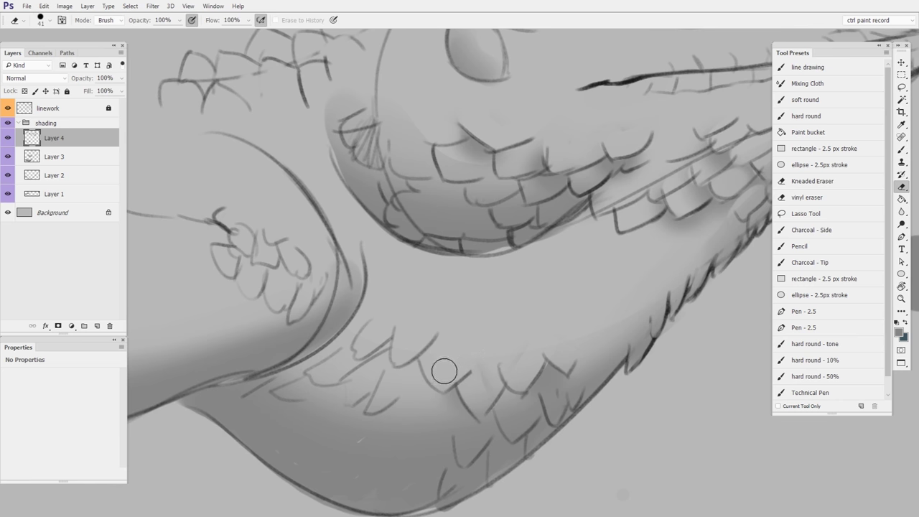
{"action": "key", "text": "b"}
{"action": "left_click_drag", "start_coordinate": [431, 337], "coordinate": [435, 378]}
{"action": "key", "text": "e"}
{"action": "mouse_move", "coordinate": [399, 353]}
{"action": "left_mouse_down"}
{"action": "mouse_move", "coordinate": [444, 330]}
{"action": "mouse_move", "coordinate": [434, 350]}
{"action": "mouse_move", "coordinate": [442, 368]}
{"action": "mouse_move", "coordinate": [439, 328]}
{"action": "mouse_move", "coordinate": [398, 333]}
{"action": "mouse_move", "coordinate": [410, 325]}
{"action": "mouse_move", "coordinate": [404, 354]}
{"action": "mouse_move", "coordinate": [400, 308]}
{"action": "left_mouse_up"}
{"action": "key", "text": "b"}
{"action": "key", "text": "e"}
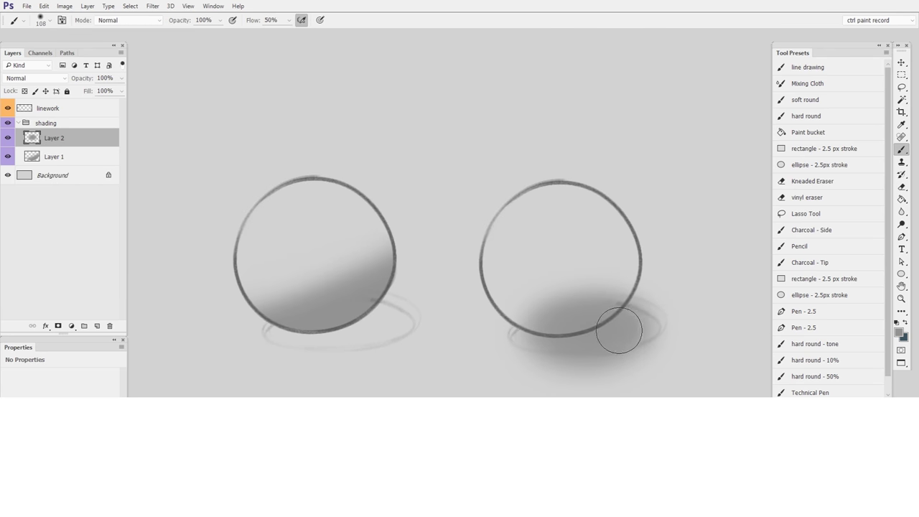
- Erase all of the soft shadow inside the right circle's outline on Layer 2 with the 70 px hard eraser
{"action": "scroll", "coordinate": [619, 329], "scroll_direction": "up", "scroll_amount": 2}
{"action": "key", "text": "e"}
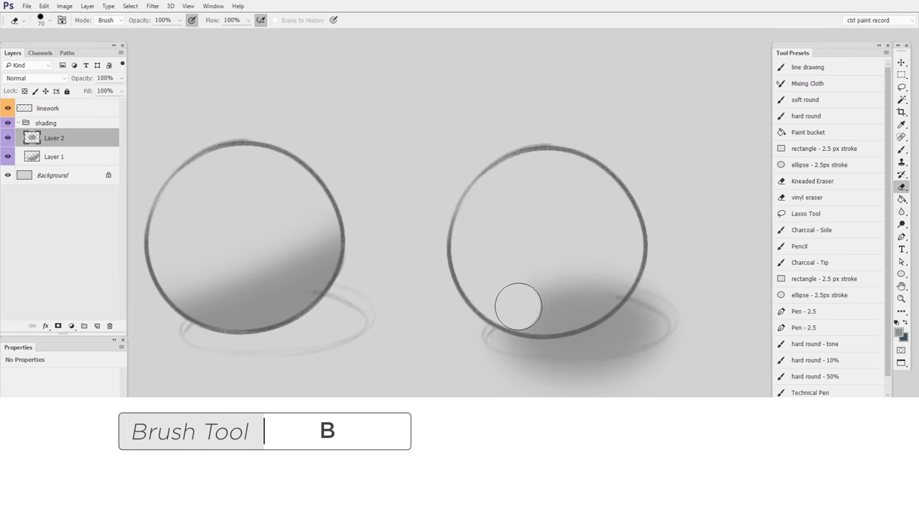
{"action": "mouse_move", "coordinate": [519, 307]}
{"action": "left_mouse_down"}
{"action": "mouse_move", "coordinate": [579, 298]}
{"action": "mouse_move", "coordinate": [607, 227]}
{"action": "left_mouse_up"}
{"action": "left_click_drag", "start_coordinate": [505, 273], "coordinate": [586, 259]}
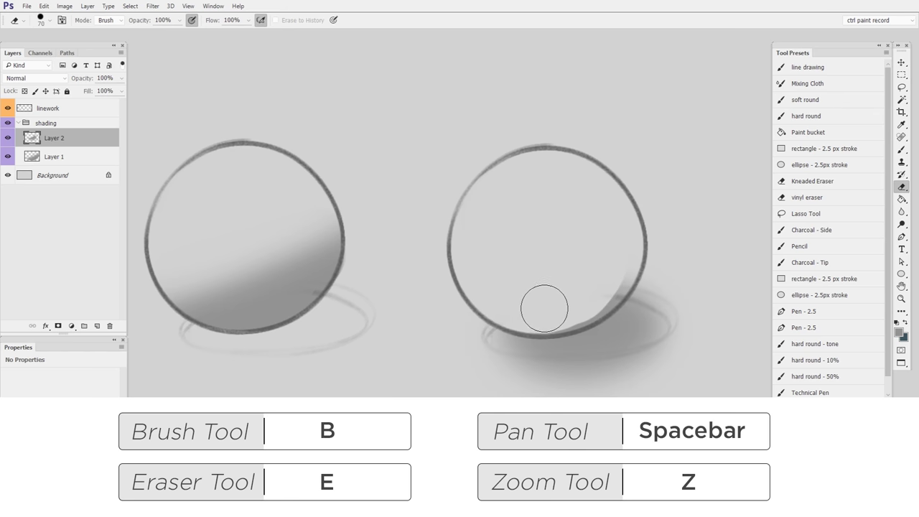
{"action": "mouse_move", "coordinate": [545, 308]}
{"action": "left_mouse_down"}
{"action": "mouse_move", "coordinate": [581, 304]}
{"action": "mouse_move", "coordinate": [619, 245]}
{"action": "mouse_move", "coordinate": [621, 270]}
{"action": "left_mouse_up"}
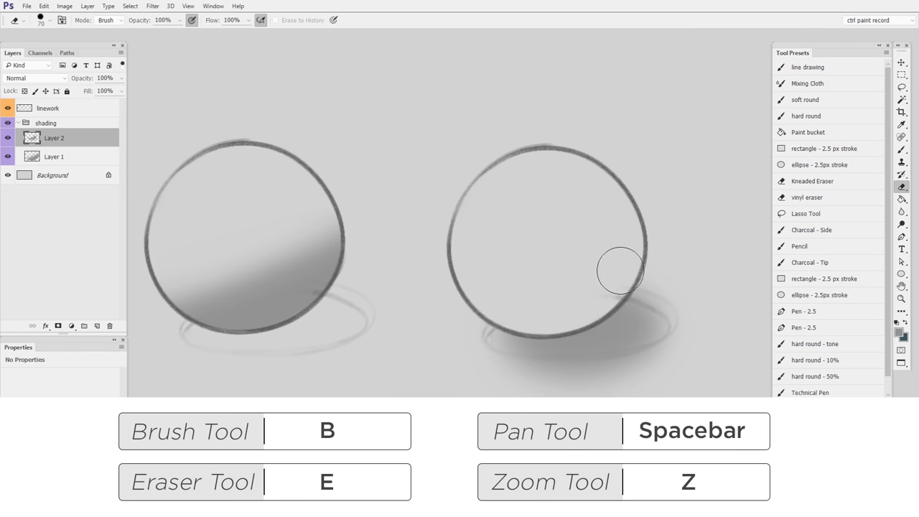
{"action": "key", "text": "b"}
{"action": "key", "text": "space"}
{"action": "key", "text": "z"}
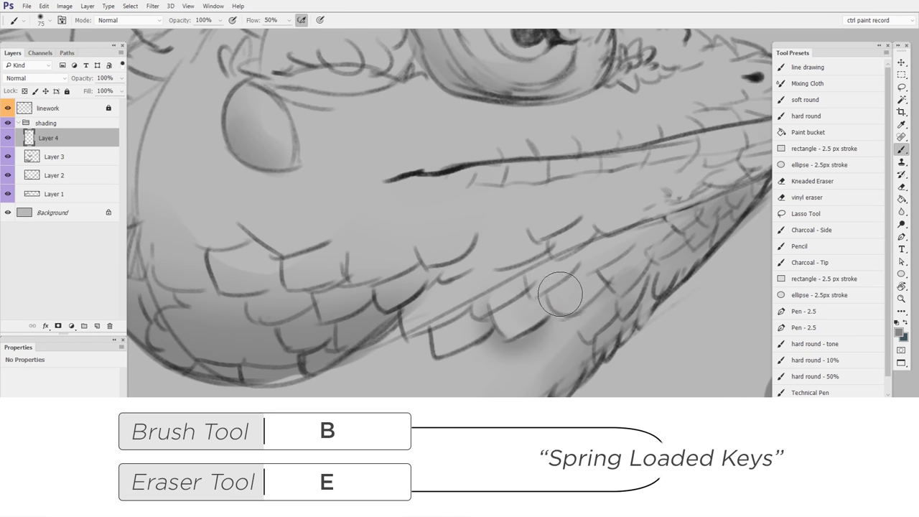
- Paint soft shadows on the lower jaw scales with a 75 px brush, alternating with the eraser to sharpen their edges
{"action": "mouse_move", "coordinate": [550, 309]}
{"action": "left_mouse_down"}
{"action": "mouse_move", "coordinate": [579, 278]}
{"action": "mouse_move", "coordinate": [566, 296]}
{"action": "left_mouse_up"}
{"action": "key", "text": "e"}
{"action": "mouse_move", "coordinate": [560, 260]}
{"action": "left_mouse_down"}
{"action": "mouse_move", "coordinate": [529, 285]}
{"action": "mouse_move", "coordinate": [536, 295]}
{"action": "mouse_move", "coordinate": [547, 276]}
{"action": "mouse_move", "coordinate": [545, 288]}
{"action": "mouse_move", "coordinate": [574, 299]}
{"action": "mouse_move", "coordinate": [578, 237]}
{"action": "mouse_move", "coordinate": [620, 270]}
{"action": "left_mouse_up"}
{"action": "key", "text": "b"}
{"action": "key", "text": "e"}
{"action": "key", "text": "e"}
{"action": "key", "text": "b"}
{"action": "key", "text": "e"}
{"action": "key", "text": "b"}
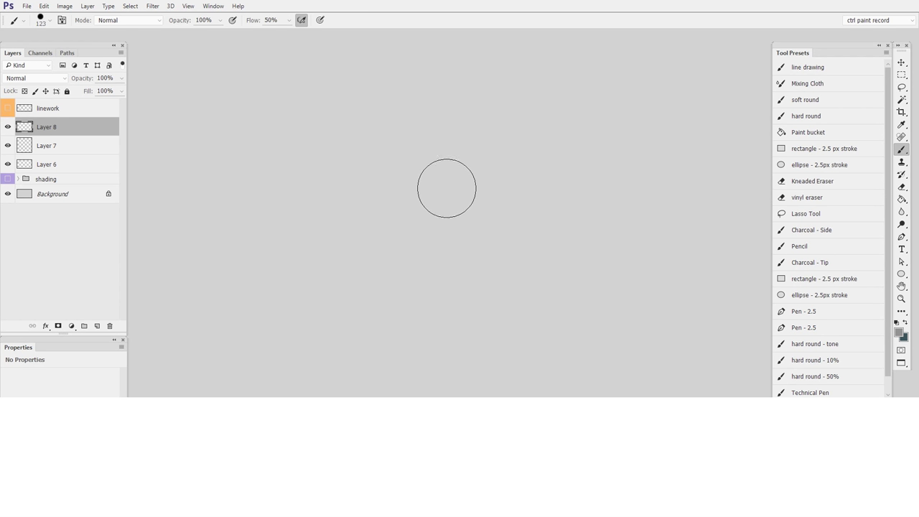
- Stamp three grey dots in a row on Layer 8, using a 123 px brush, a larger one and a 77 px one
{"action": "left_click", "coordinate": [445, 188]}
{"action": "left_click_drag", "start_coordinate": [527, 192], "coordinate": [560, 189]}
{"action": "left_click", "coordinate": [561, 185]}
{"action": "mouse_move", "coordinate": [377, 185]}
{"action": "left_mouse_down"}
{"action": "mouse_move", "coordinate": [353, 206]}
{"action": "mouse_move", "coordinate": [337, 190]}
{"action": "left_mouse_up"}
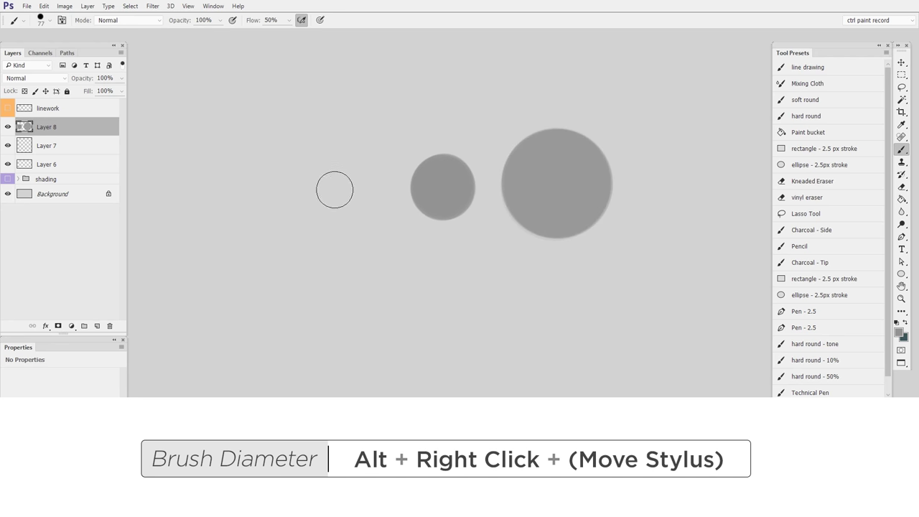
{"action": "left_click", "coordinate": [336, 189]}
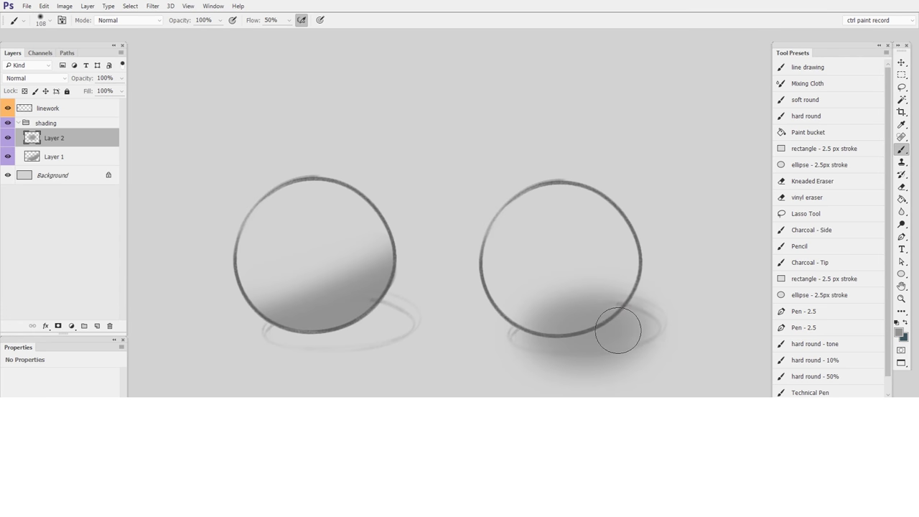
- Erase the part of the soft cast shadow that overlaps the inside of the right circle
{"action": "key", "text": "z"}
{"action": "left_click", "coordinate": [639, 332]}
{"action": "key", "text": "e"}
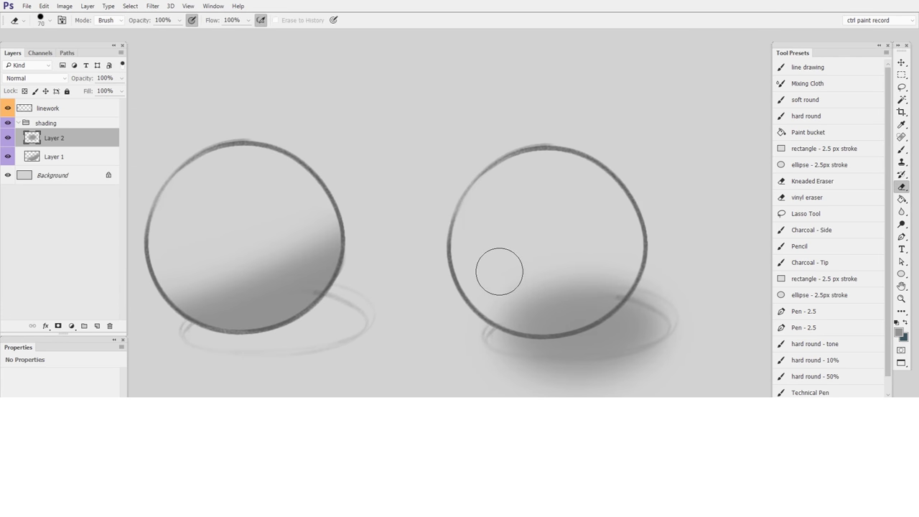
{"action": "mouse_move", "coordinate": [486, 283]}
{"action": "left_mouse_down"}
{"action": "mouse_move", "coordinate": [531, 310]}
{"action": "mouse_move", "coordinate": [579, 298]}
{"action": "mouse_move", "coordinate": [607, 230]}
{"action": "mouse_move", "coordinate": [506, 270]}
{"action": "mouse_move", "coordinate": [596, 251]}
{"action": "mouse_move", "coordinate": [542, 307]}
{"action": "mouse_move", "coordinate": [580, 302]}
{"action": "mouse_move", "coordinate": [556, 311]}
{"action": "mouse_move", "coordinate": [579, 305]}
{"action": "mouse_move", "coordinate": [619, 253]}
{"action": "mouse_move", "coordinate": [525, 308]}
{"action": "left_mouse_up"}
{"action": "key", "text": "b"}
{"action": "mouse_move", "coordinate": [659, 303]}
{"action": "left_mouse_down"}
{"action": "mouse_move", "coordinate": [684, 289]}
{"action": "mouse_move", "coordinate": [629, 289]}
{"action": "left_mouse_up"}
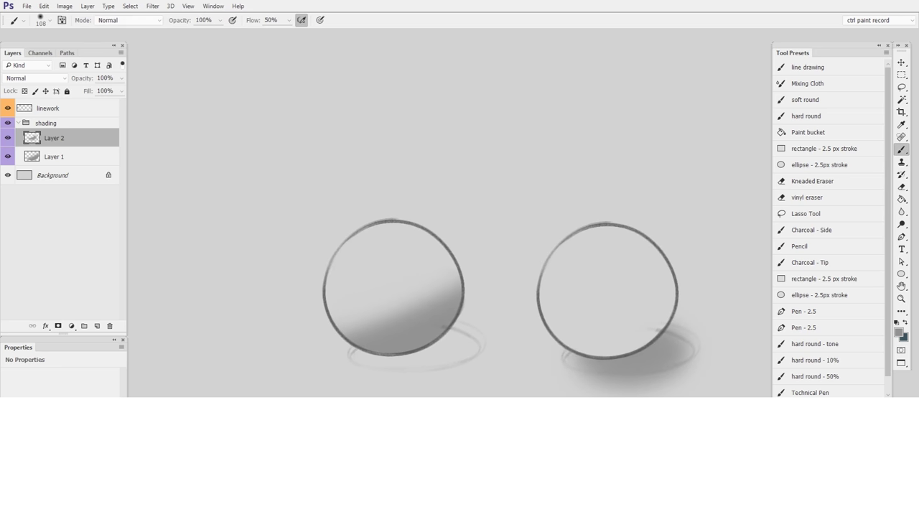
{"action": "key", "text": "ctrl+shift+alt+n"}
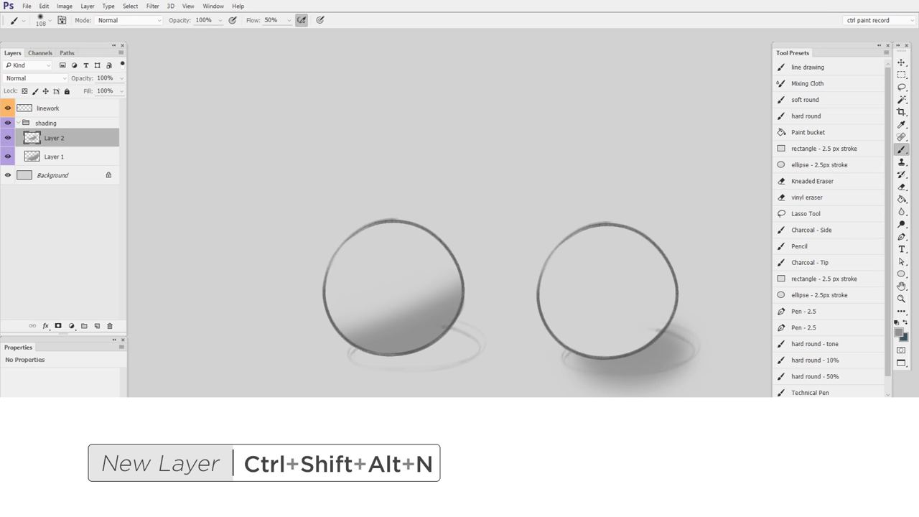
{"action": "key", "text": "ctrl+e"}
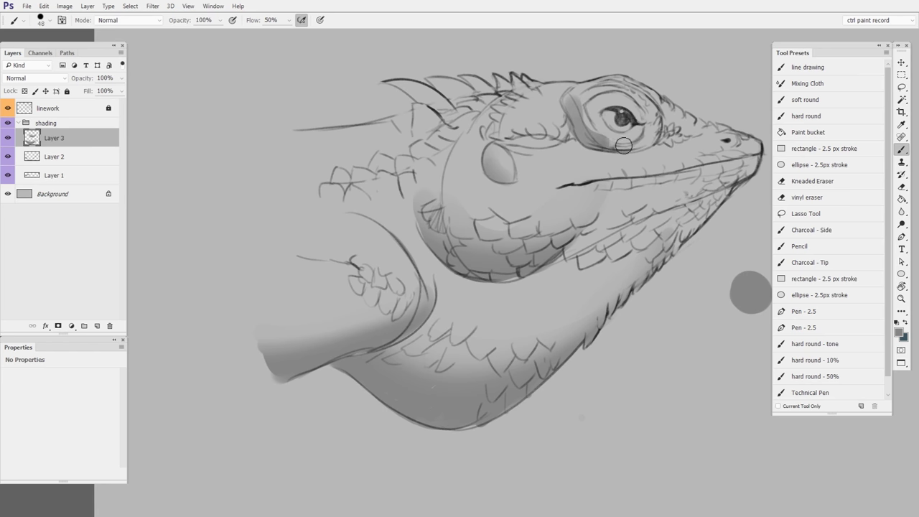
- Paint a grey tone around the lizard's eye on Layer 3 with a 48 px brush and fade it using the 192 px eraser
{"action": "left_click_drag", "start_coordinate": [607, 133], "coordinate": [657, 144]}
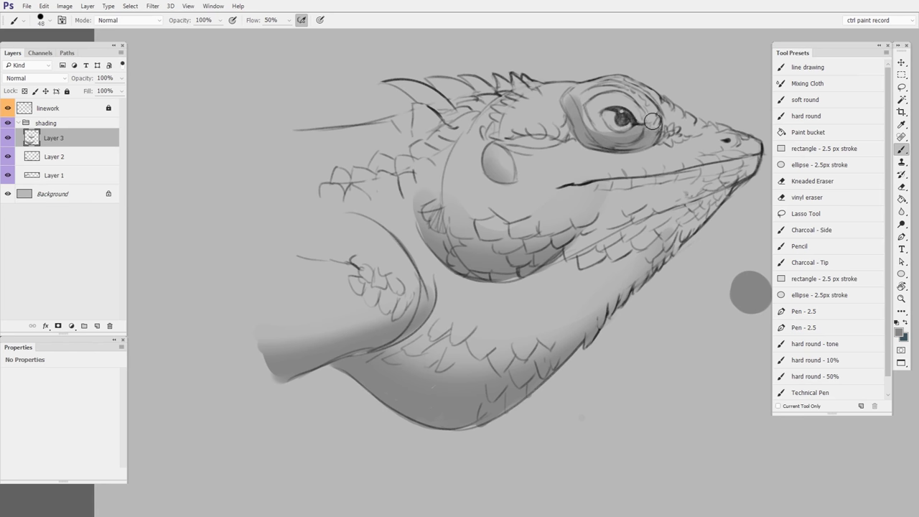
{"action": "key", "text": "e"}
{"action": "key", "text": "b"}
{"action": "left_click_drag", "start_coordinate": [579, 122], "coordinate": [630, 140]}
{"action": "key", "text": "e"}
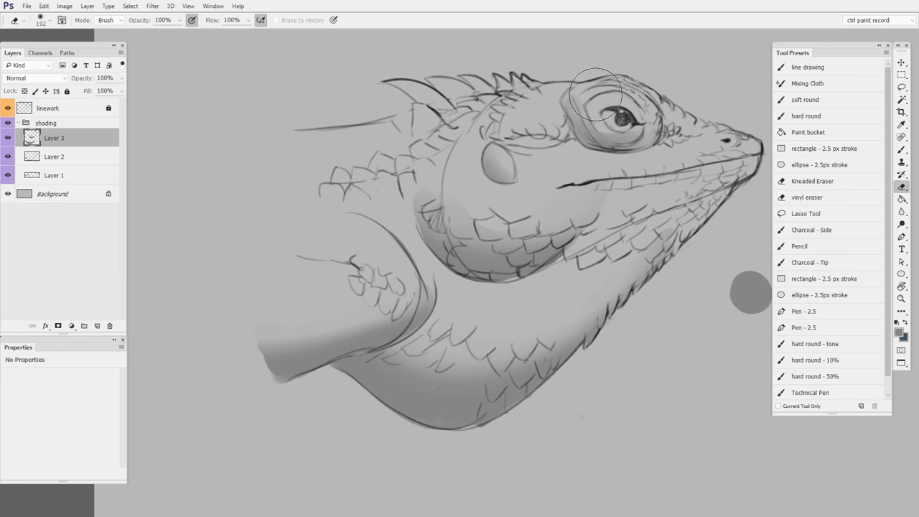
{"action": "left_click_drag", "start_coordinate": [646, 100], "coordinate": [632, 122]}
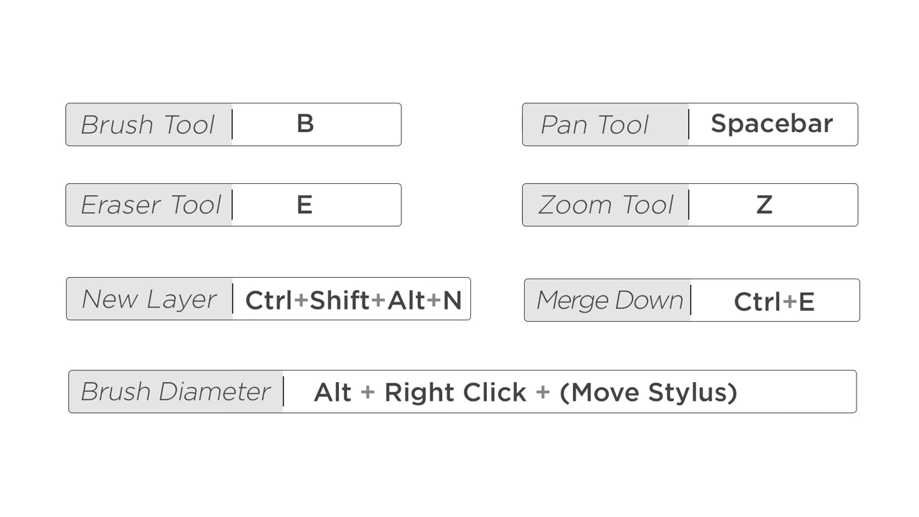